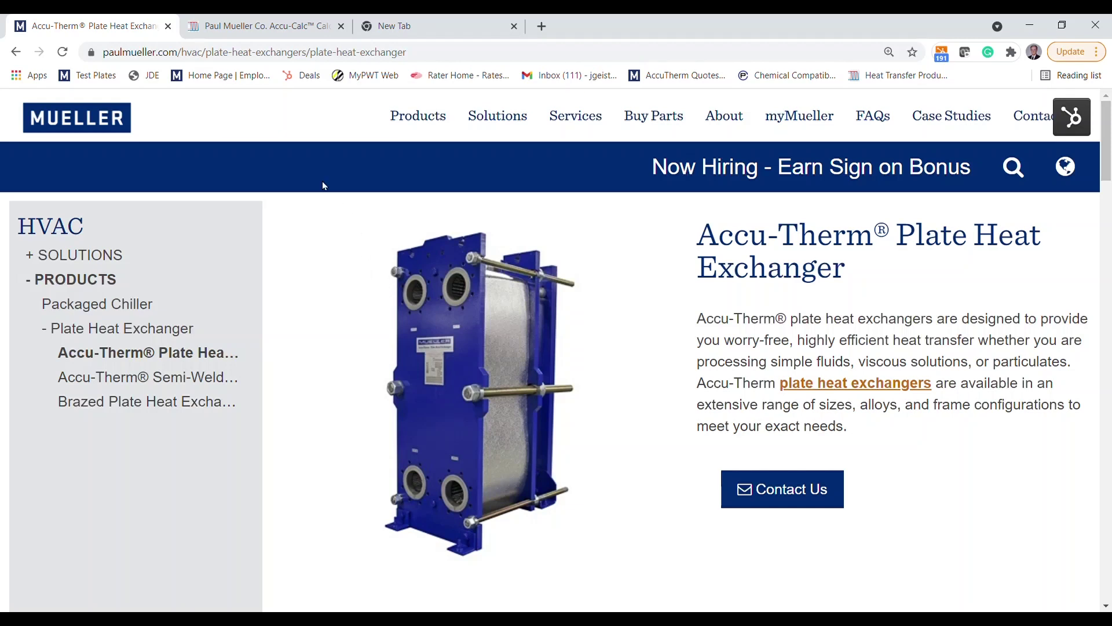
# Go to hxrx.com and continue to Accu-Calc as a guest without registering.
pyautogui.click(274, 55)
pyautogui.write('hxrx.com')
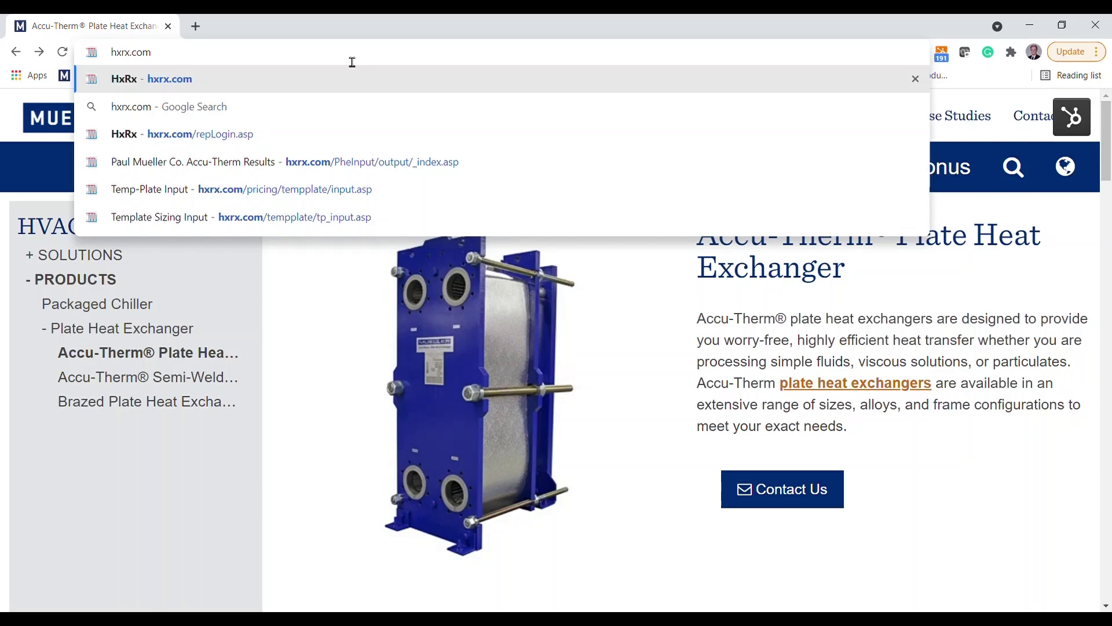
pyautogui.press('Return')
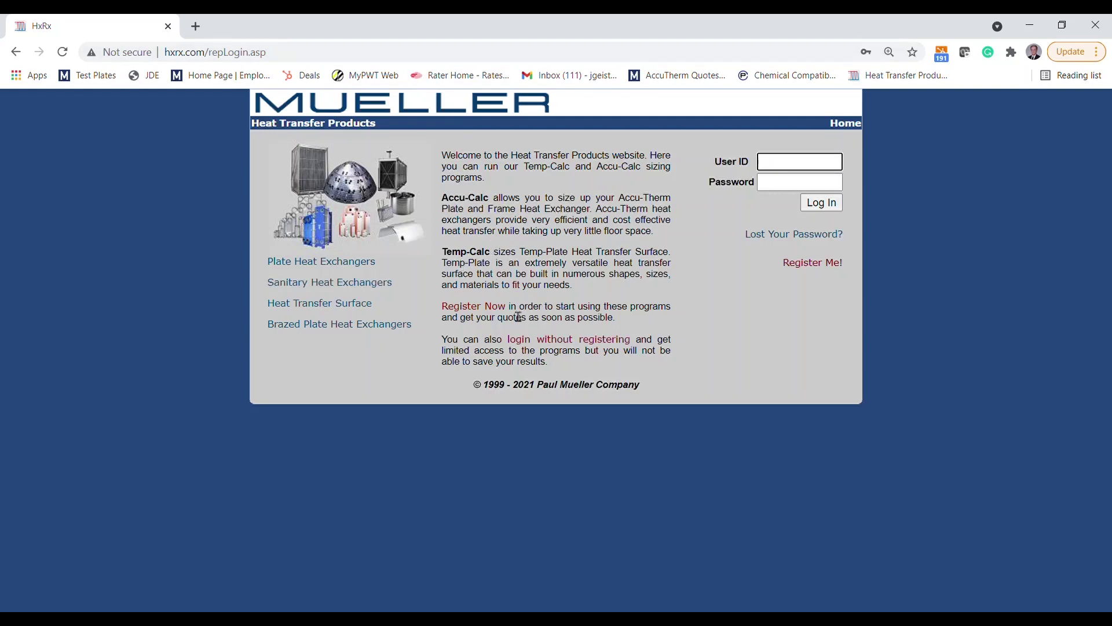
pyautogui.click(567, 341)
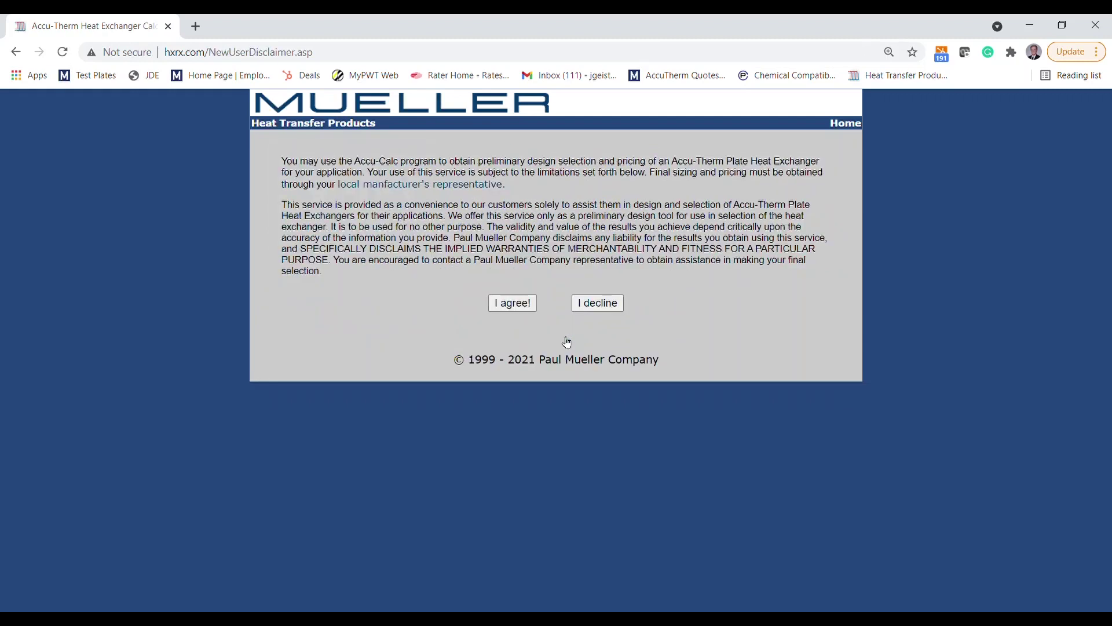
pyautogui.click(512, 303)
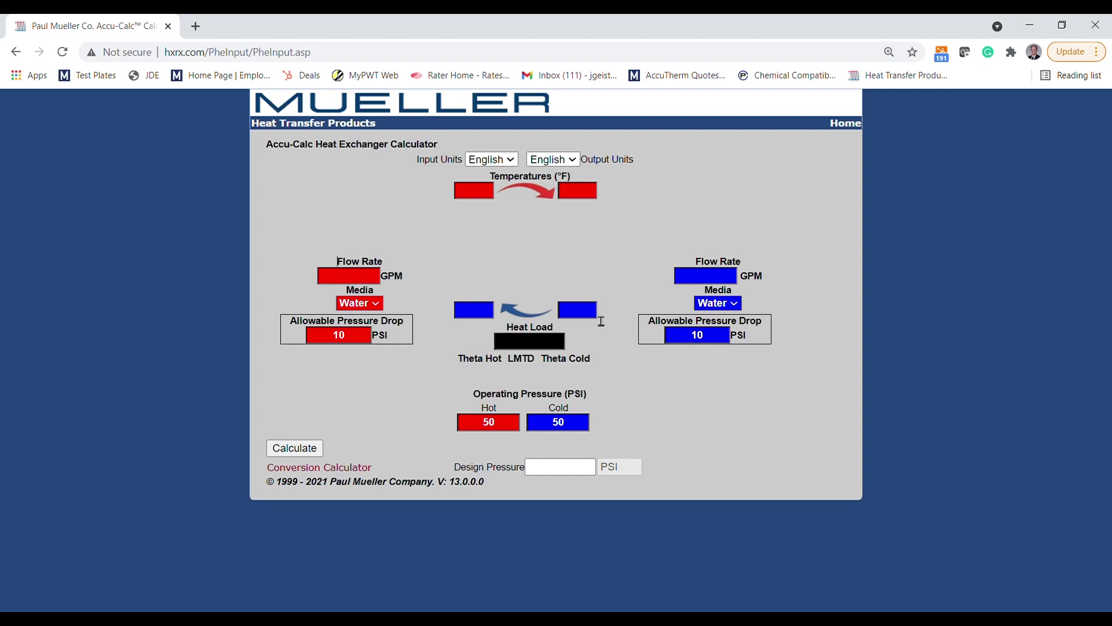
# Enter the cold side: 100 GPM flow, 70 °F inlet, 100 °F outlet.
pyautogui.click(711, 282)
pyautogui.write('100')
pyautogui.press('Tab')
pyautogui.write('70')
pyautogui.press('Tab')
pyautogui.write('100')
# Enter the hot side: 120 GPM flow with a 140 °F inlet.
pyautogui.click(371, 281)
pyautogui.write('120')
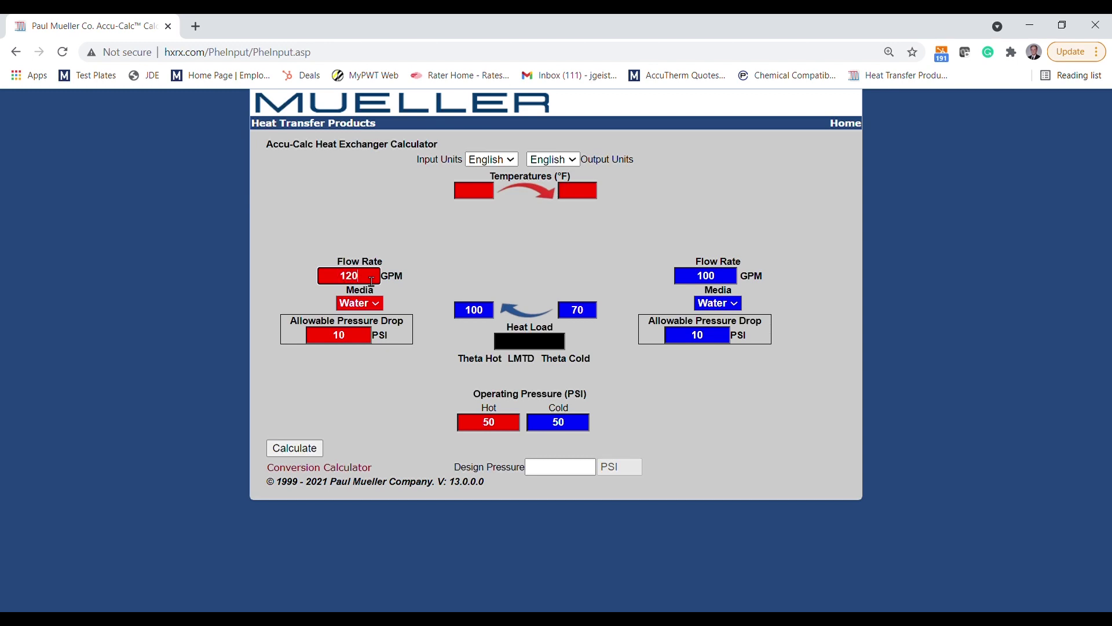
pyautogui.press('Tab')
pyautogui.write('140')
# Commit the 140 °F hot inlet so the 114.8 °F outlet and 1492735.3 heat load calculate.
pyautogui.press('Tab')
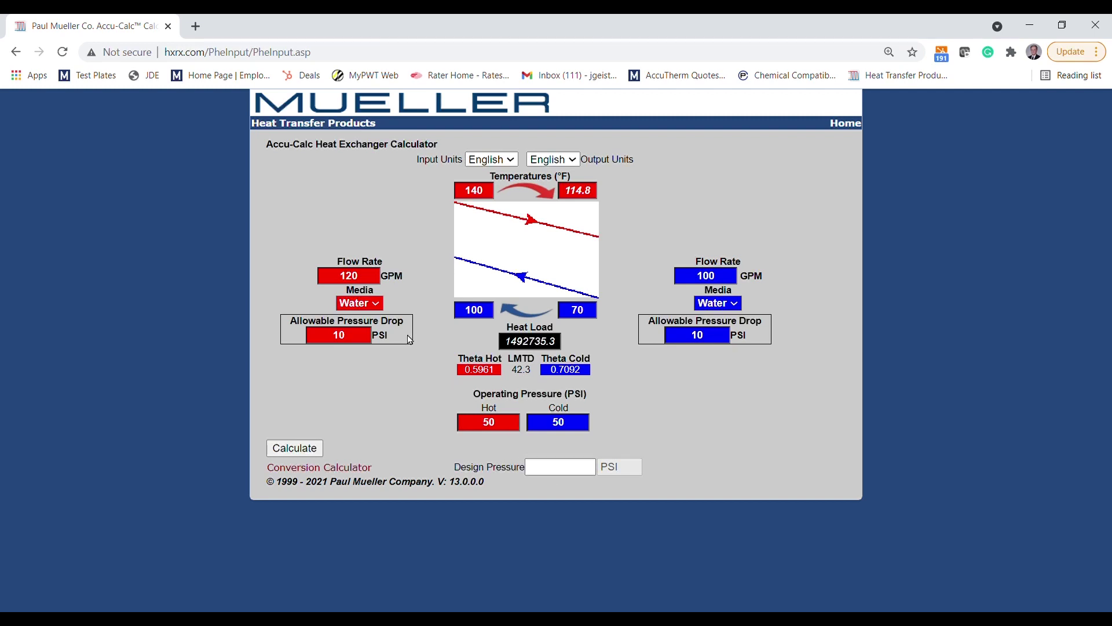
# Run the sizing calculation to list the six matching models, 10FG through 405MV.
pyautogui.click(282, 454)
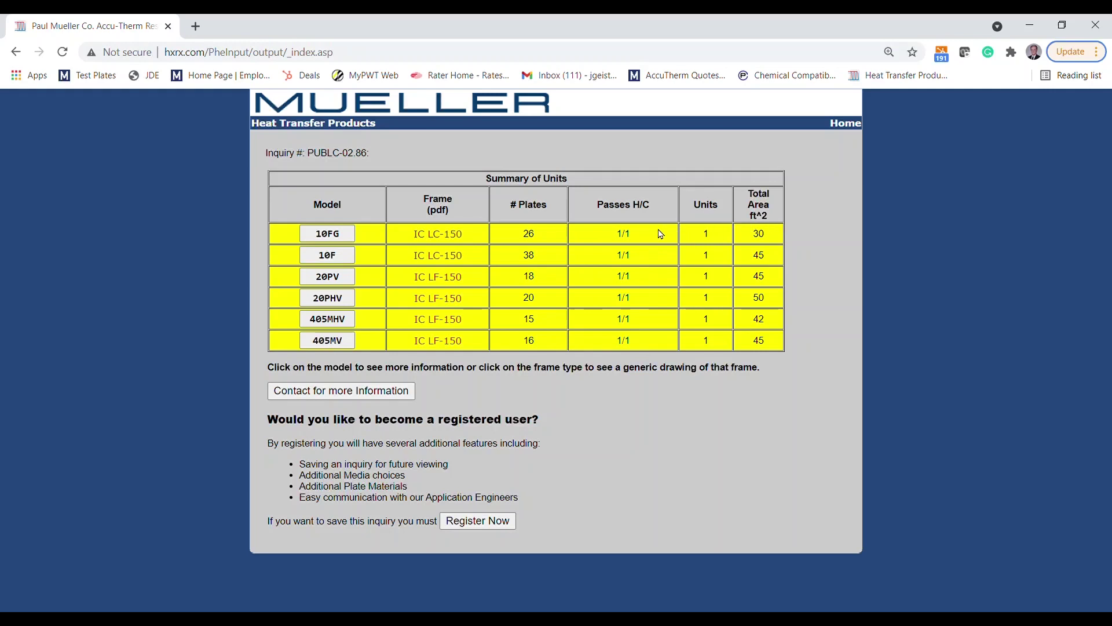
# Open and review the AT10IC LC-150 frame dimensions data sheet PDF.
pyautogui.click(440, 237)
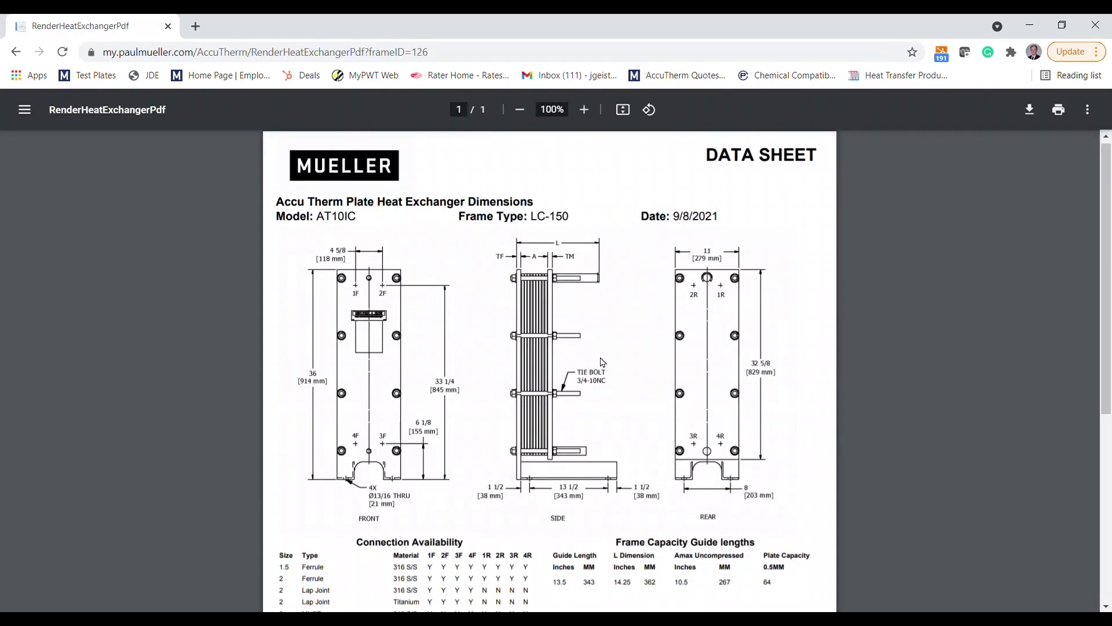
pyautogui.scroll(-1, 602, 362)
pyautogui.moveTo(1109, 233); pyautogui.dragTo(1108, 260)
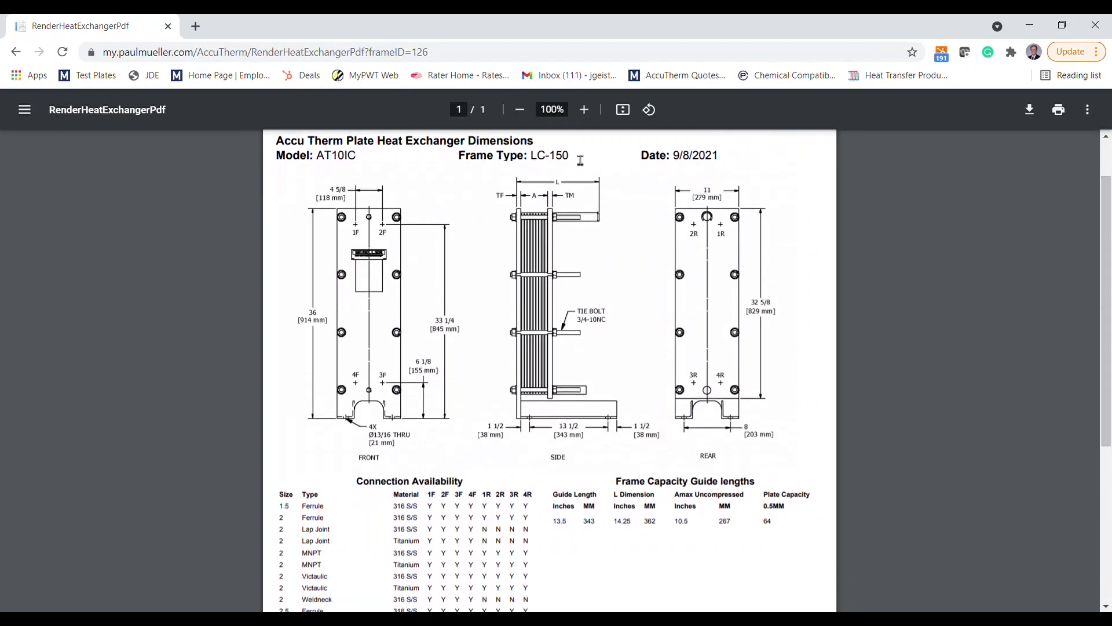
pyautogui.moveTo(550, 166); pyautogui.dragTo(553, 166)
pyautogui.click(599, 246)
pyautogui.moveTo(1107, 204); pyautogui.dragTo(1106, 297)
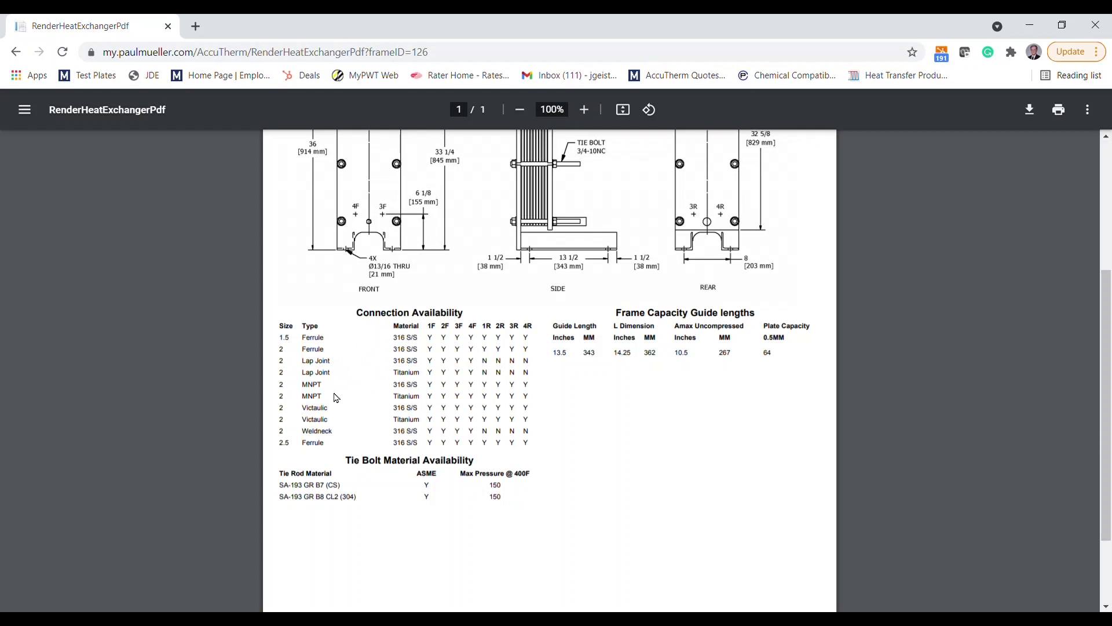
pyautogui.scroll(3, 1107, 298)
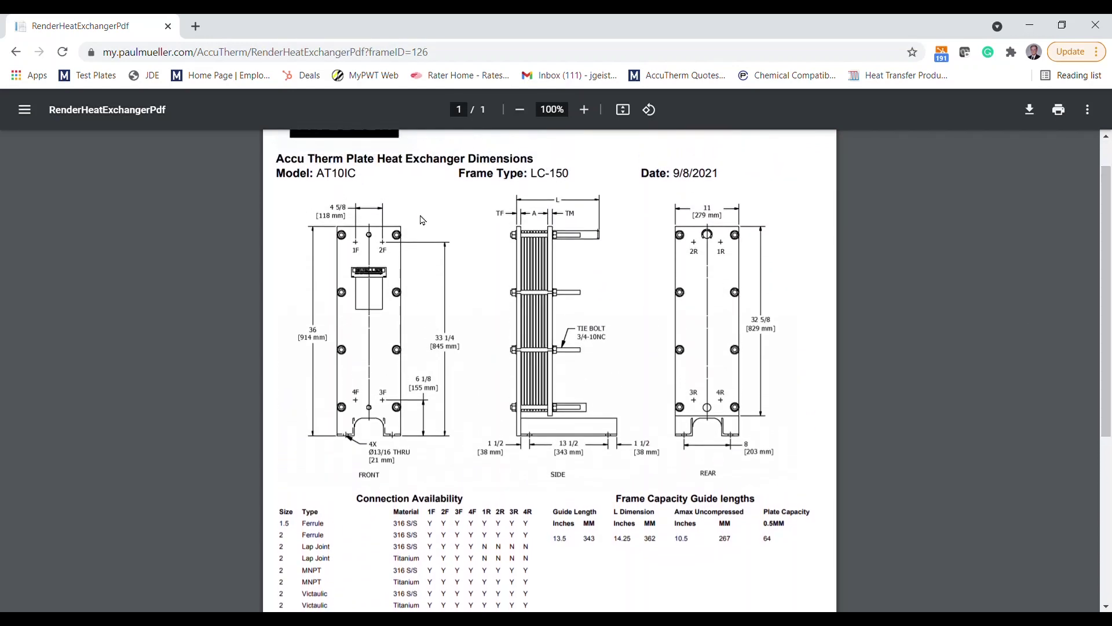
pyautogui.scroll(1, 162, 139)
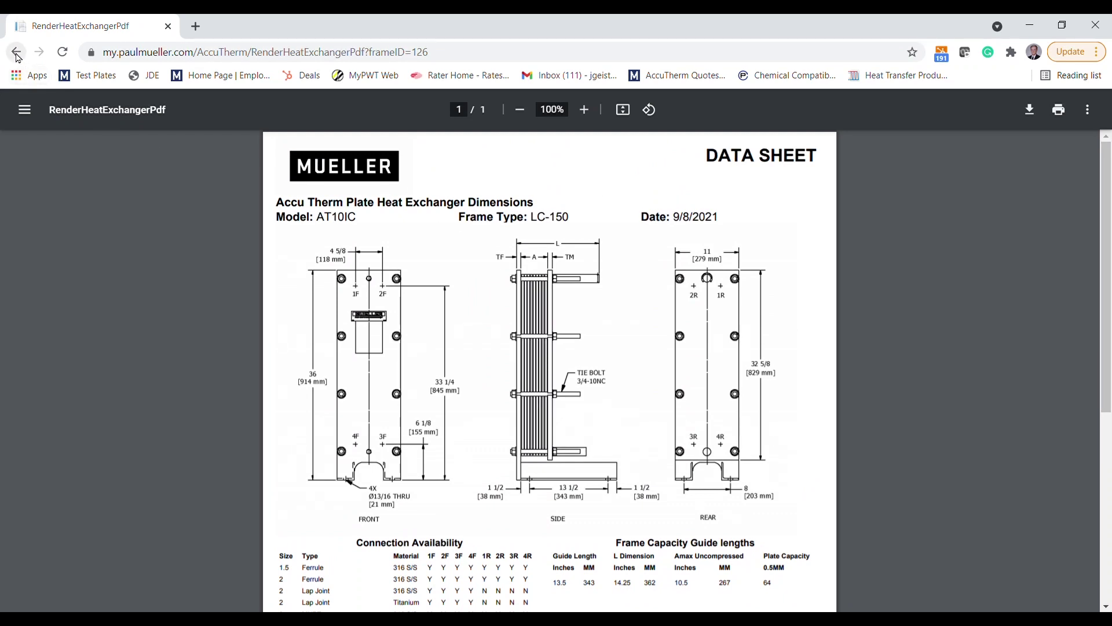
# Open the AT10FG detail sheet and review its 26 plates per frame.
pyautogui.click(17, 58)
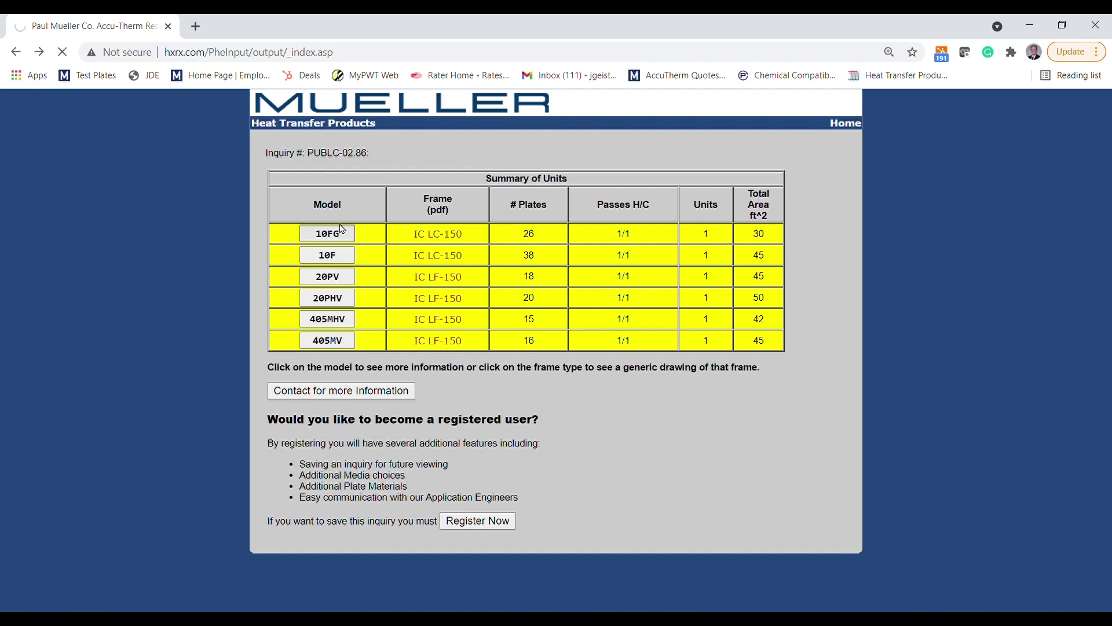
pyautogui.click(341, 234)
pyautogui.click(328, 181)
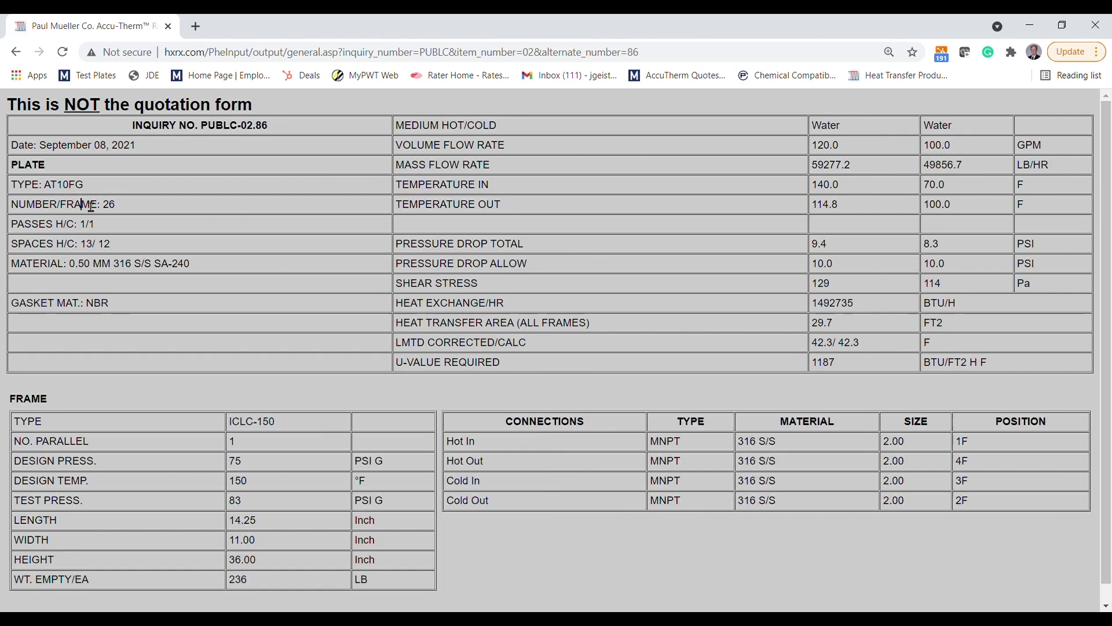
pyautogui.moveTo(110, 206); pyautogui.dragTo(96, 226)
# Return to the six-model Summary of Units table for inquiry PUBLC-02.86.
pyautogui.click(16, 53)
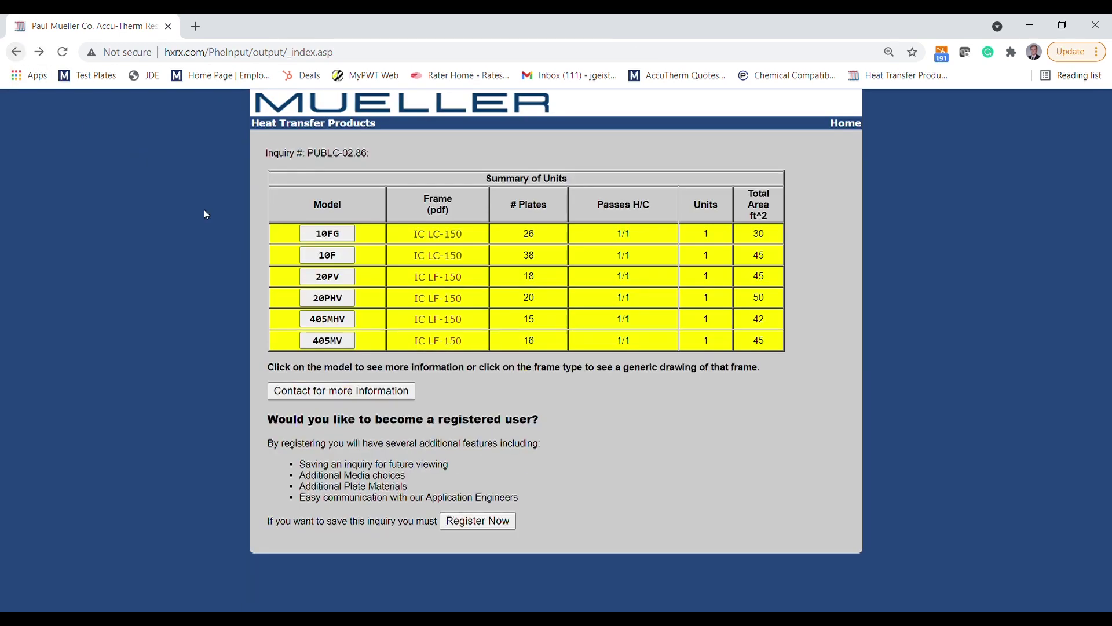